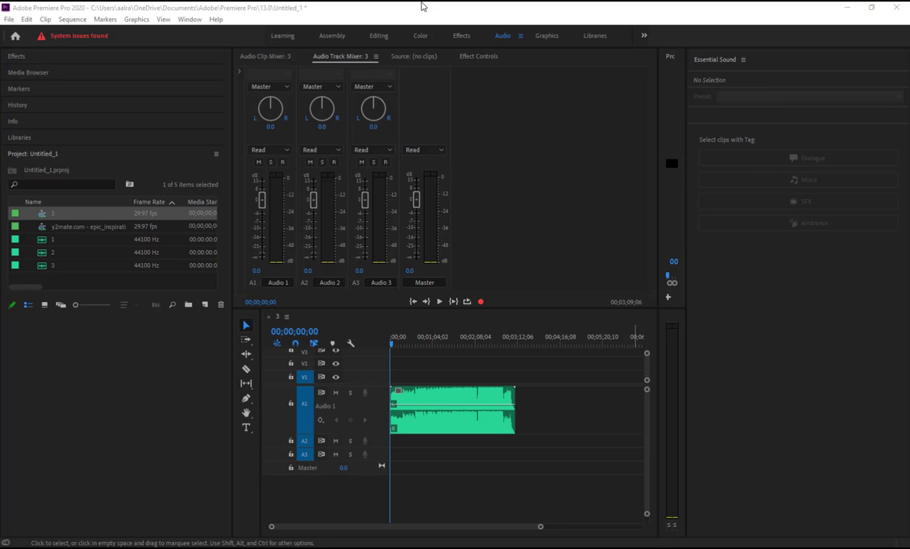
Show the effect controls of the clip on track A1 and widen the audio meters so their decibel scale is readable.
left_click(461, 408)
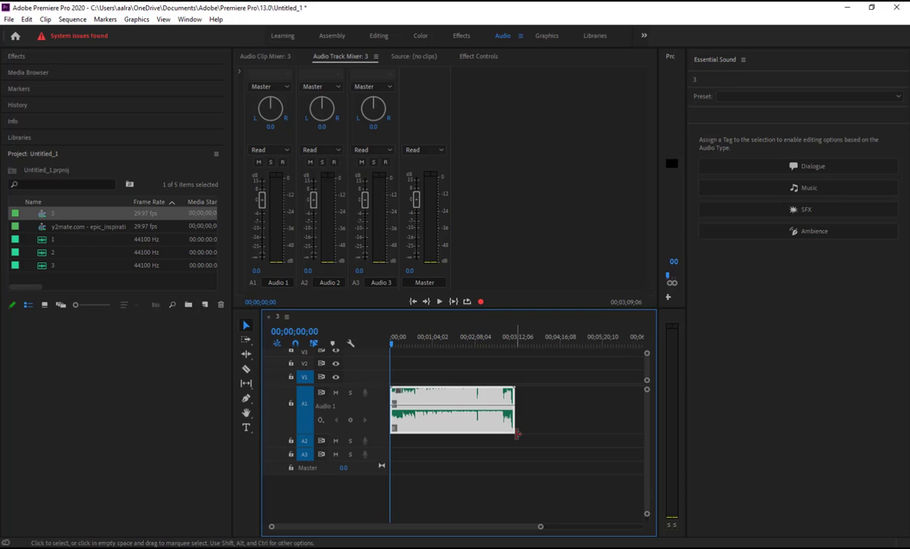
key("=")
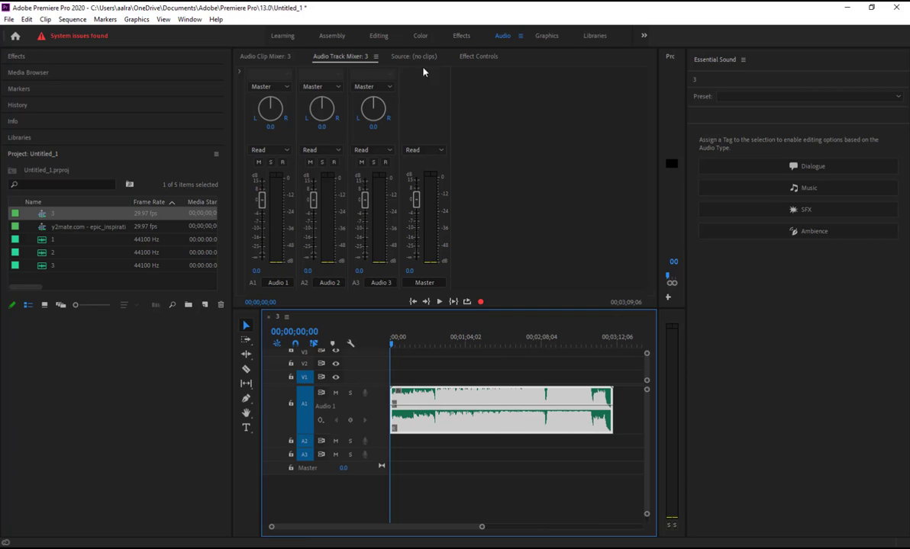
left_click(469, 59)
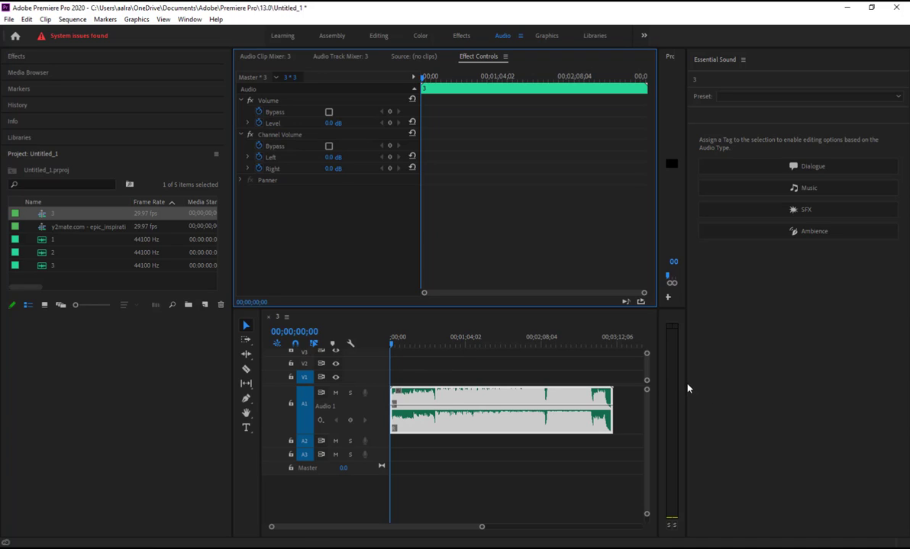
left_click_drag(686, 386, 714, 379)
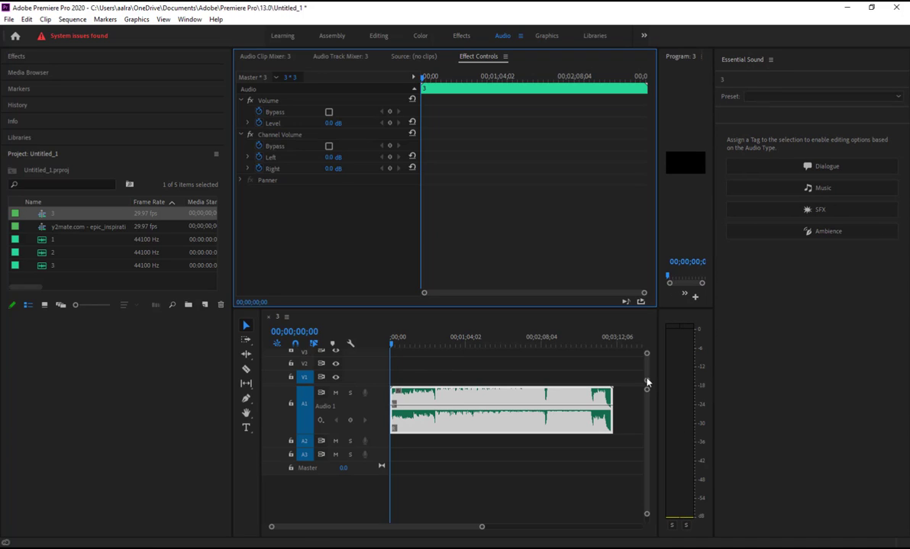
Play the opening of the clip on A1 and trim the fading tail off the clip's end.
key("space")
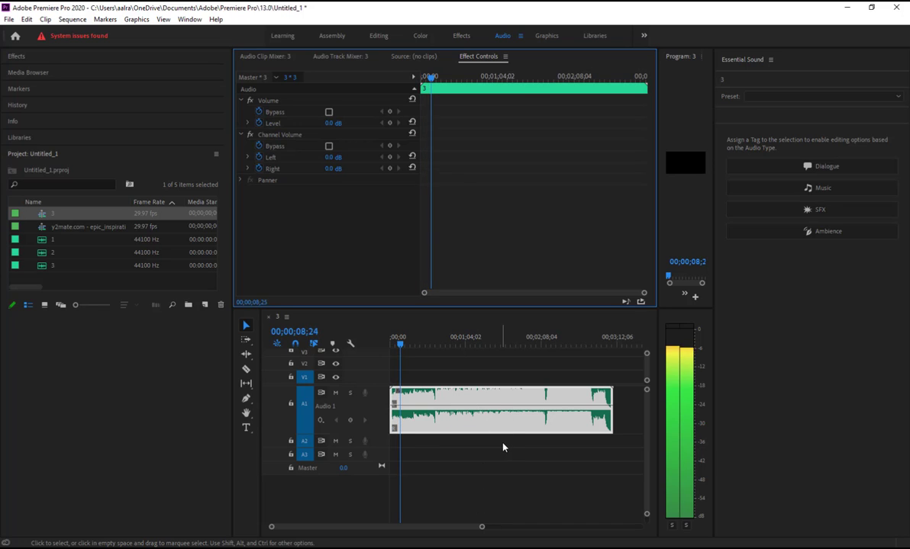
key("space")
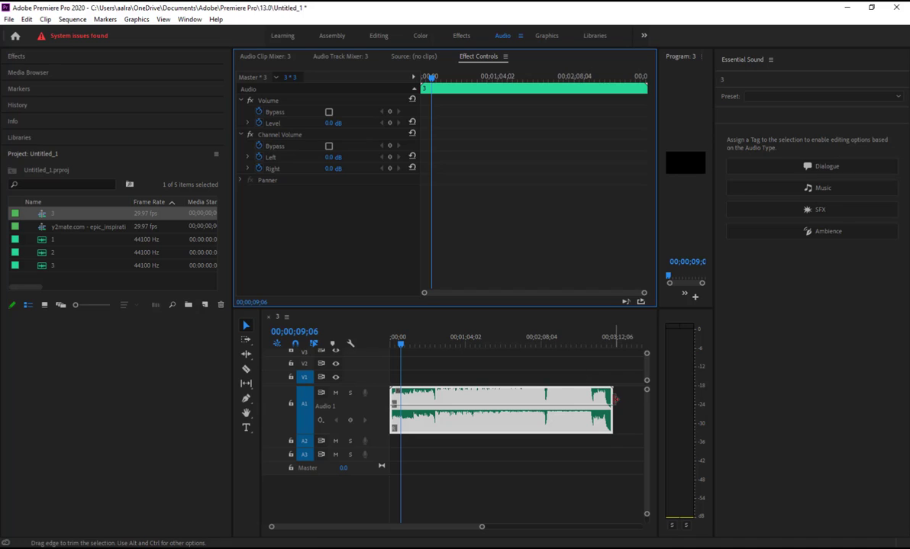
left_click_drag(615, 398, 604, 397)
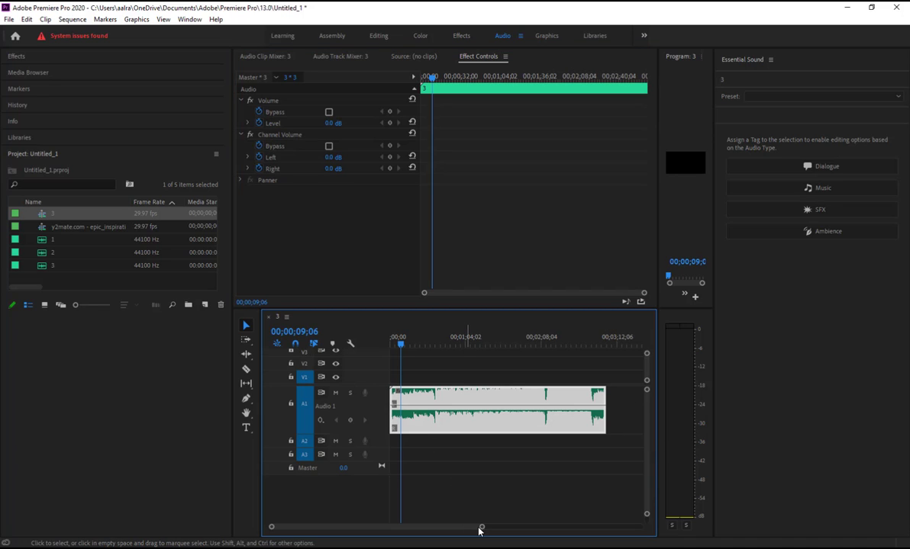
Ripple-trim the quiet lead-in off the start of the clip on A1 with the Ripple Edit tool and return to the Selection tool.
left_click_drag(481, 528, 409, 526)
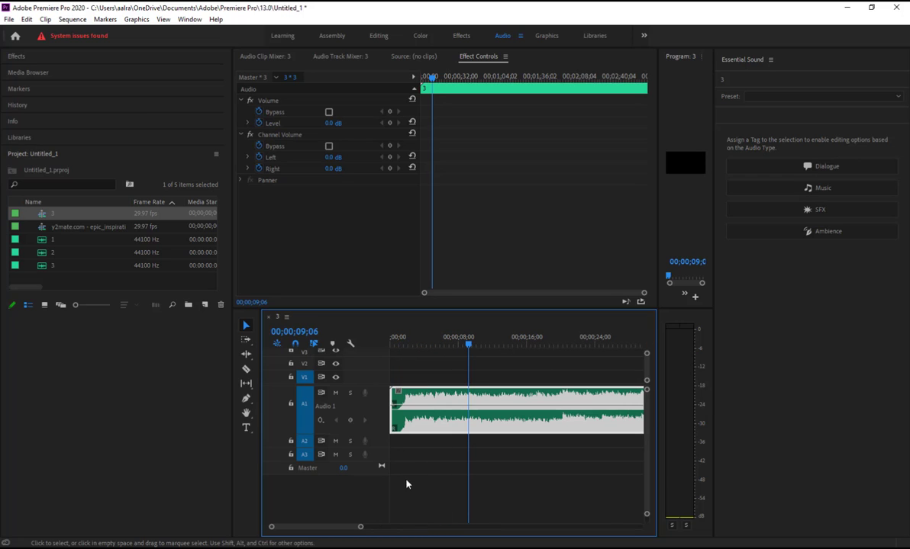
left_click(392, 418)
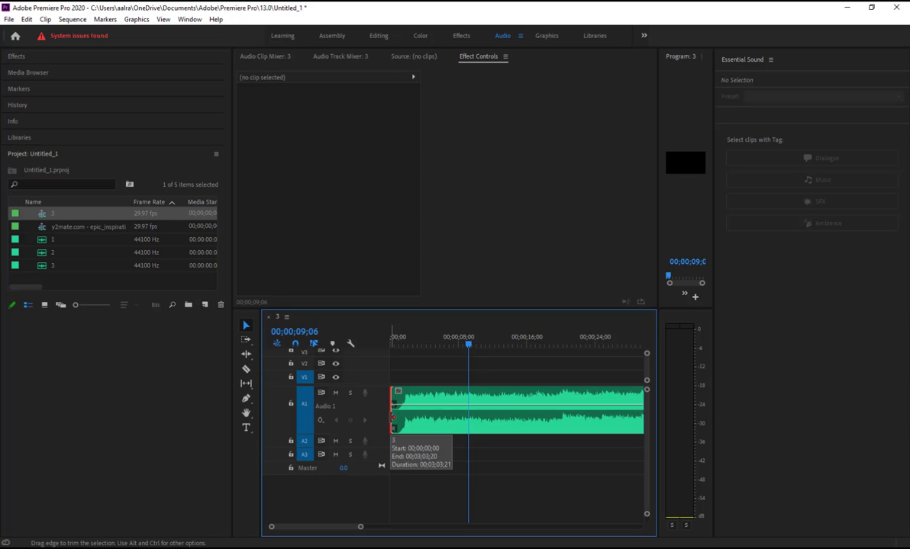
left_click(248, 354)
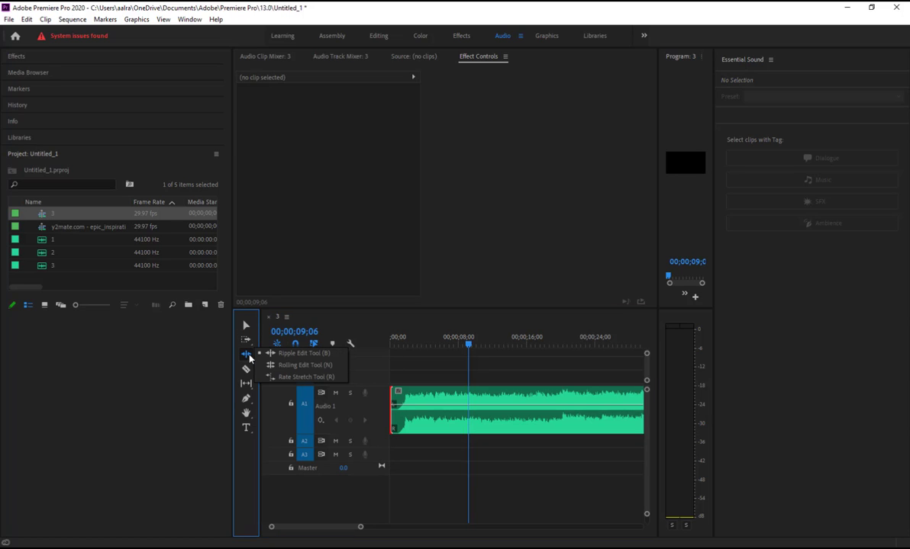
left_click(263, 354)
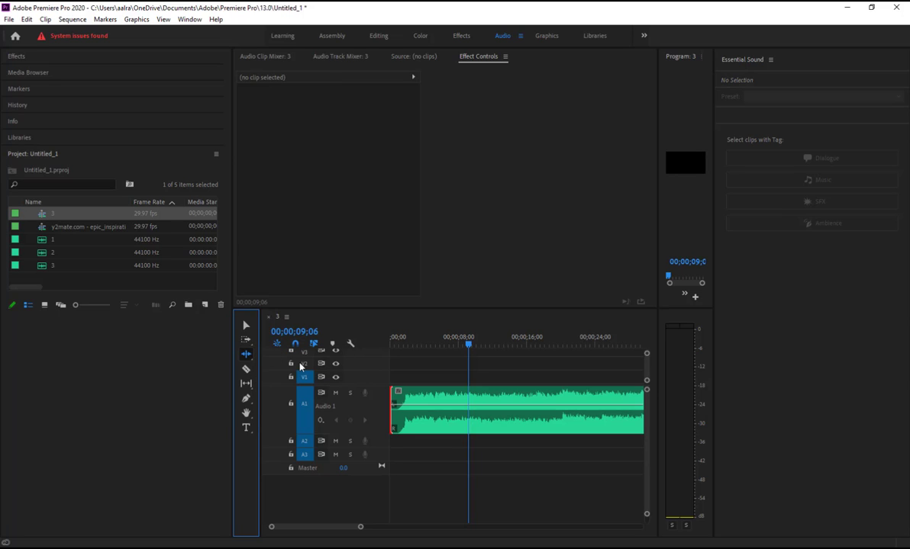
left_click(394, 397)
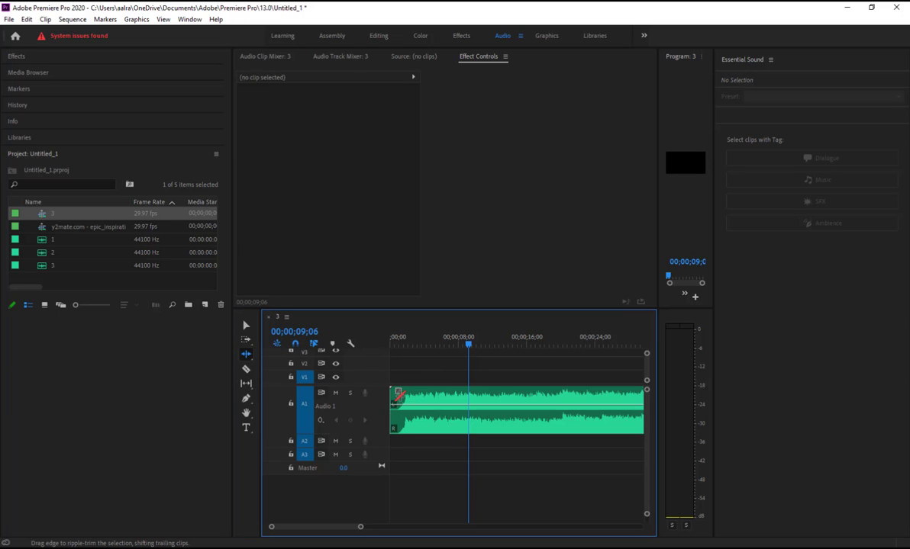
mouse_move(395, 393)
left_mouse_down()
mouse_move(406, 394)
mouse_move(397, 393)
left_mouse_up()
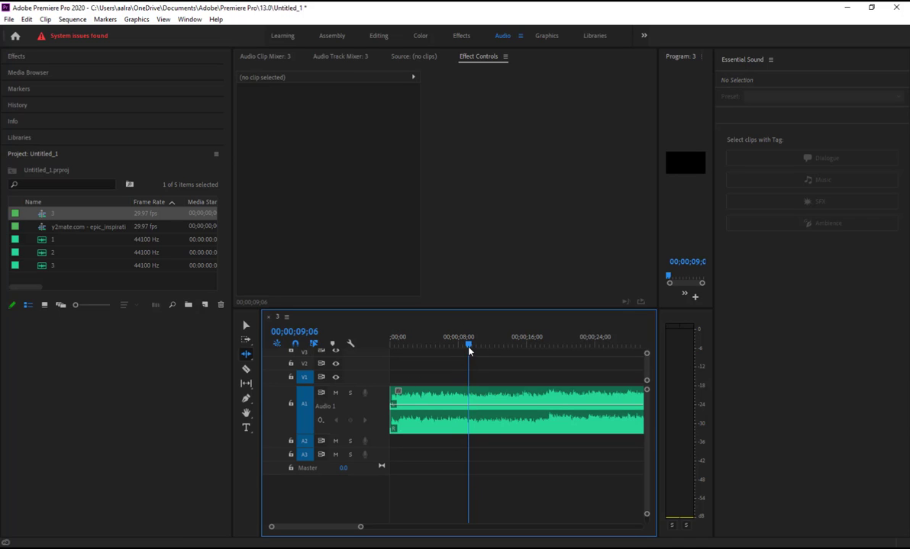
left_click_drag(469, 349, 461, 349)
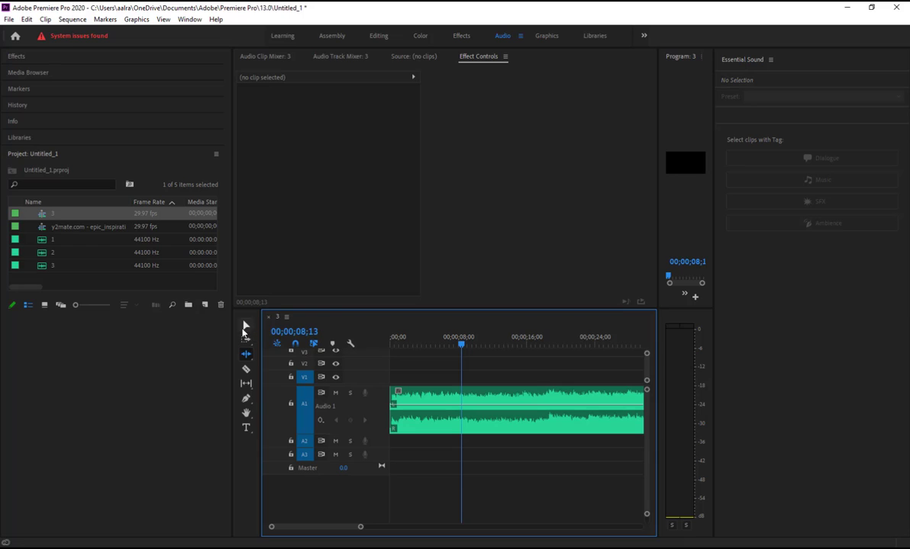
left_click(245, 325)
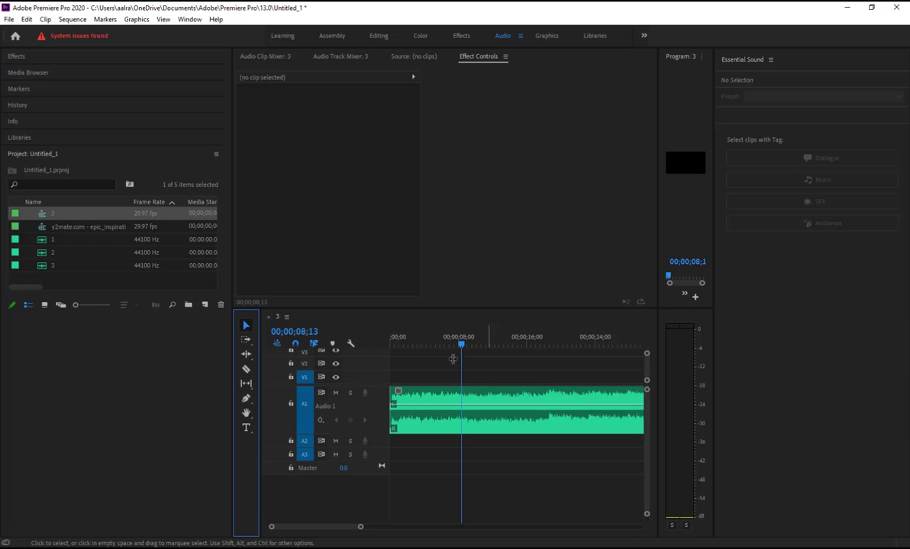
Fade the clip on A1 in from silence using volume keyframes at its start and at about 4 seconds.
left_click(321, 423)
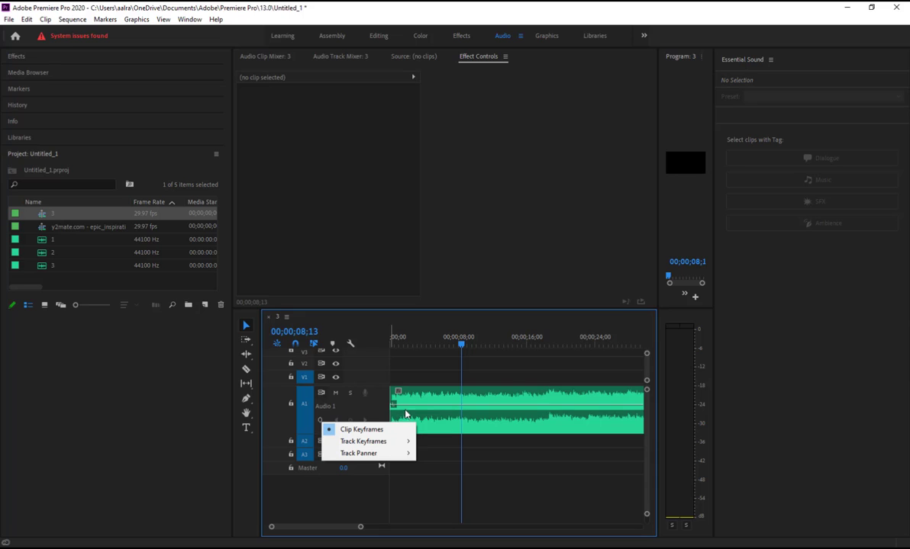
left_click(427, 407)
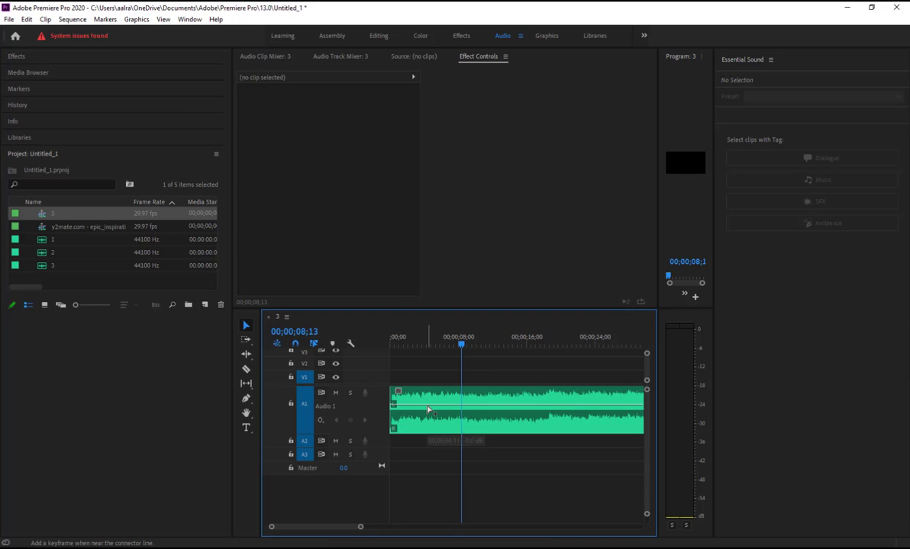
left_click(428, 408)
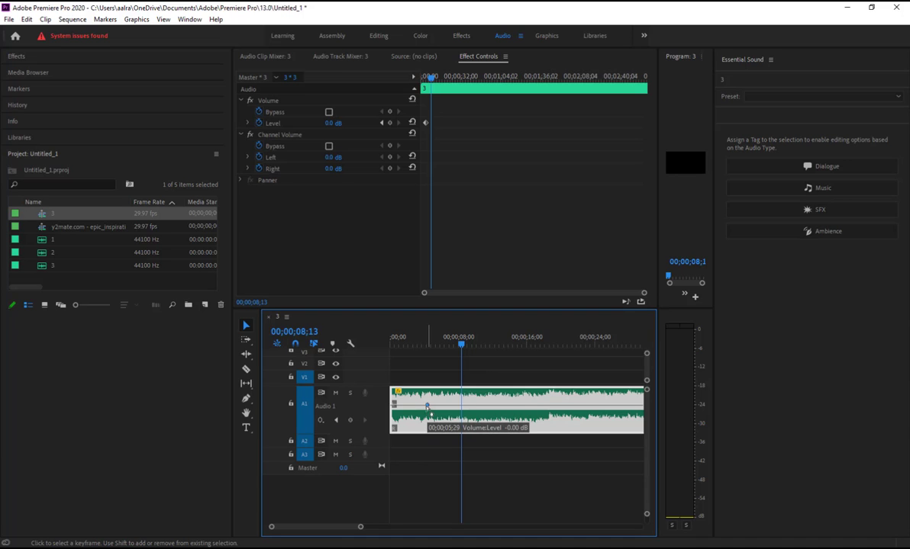
left_click(391, 406, "ctrl")
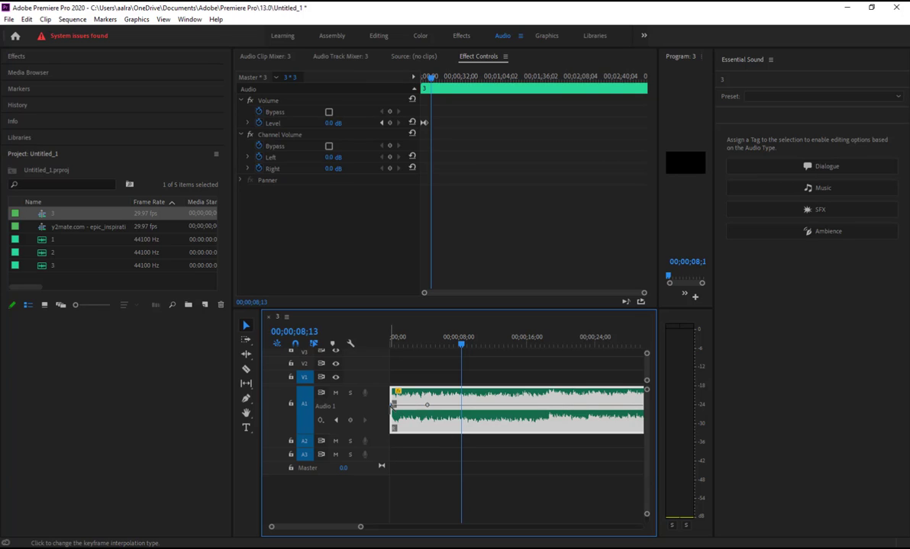
left_click_drag(392, 406, 393, 428)
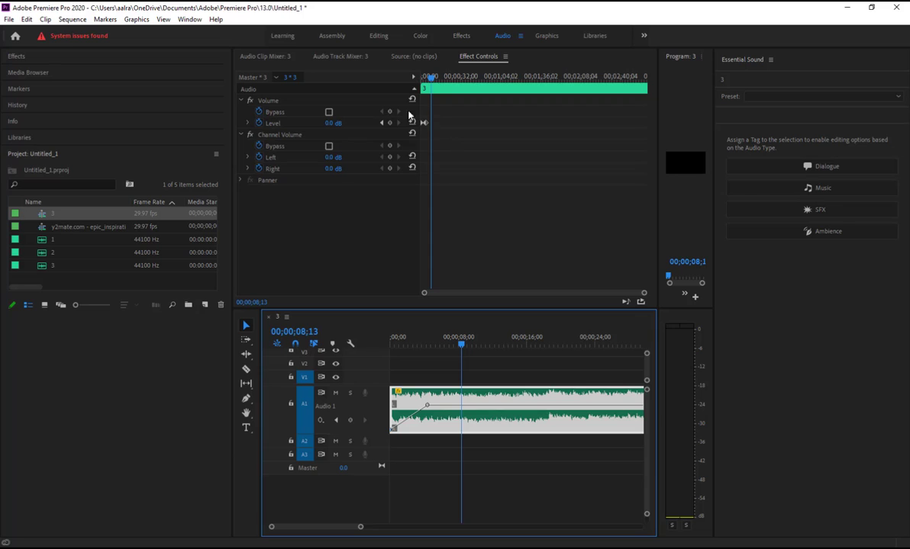
Play the sequence from 00;00;00;00 through the fade-in to check it.
left_click(433, 79)
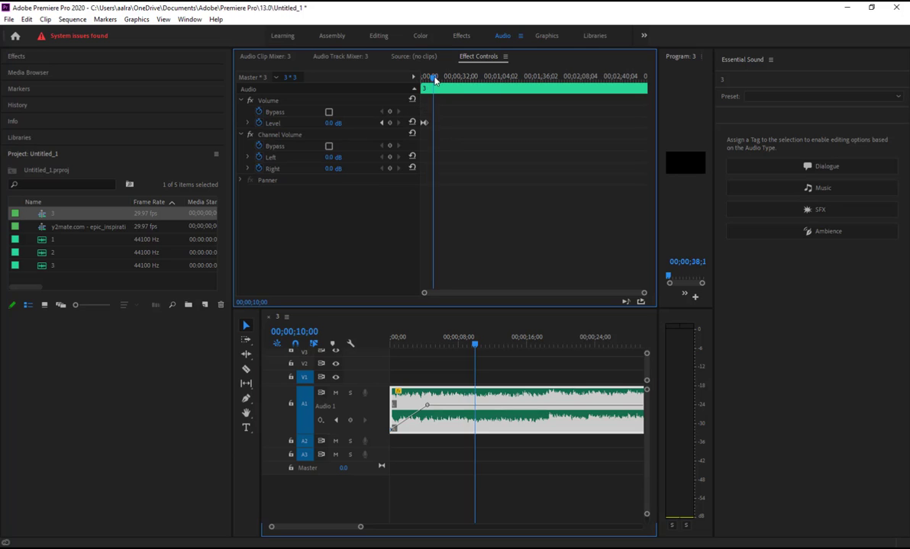
left_click_drag(435, 80, 412, 77)
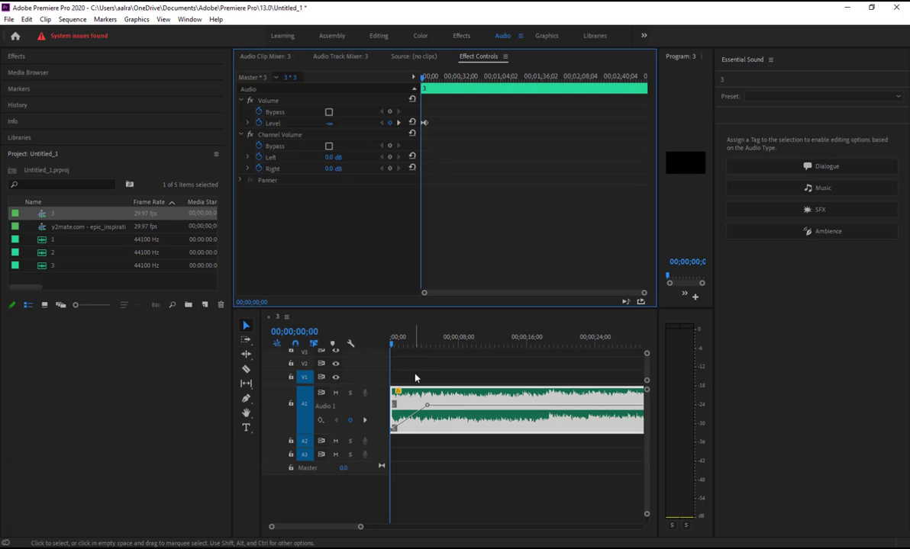
key("space")
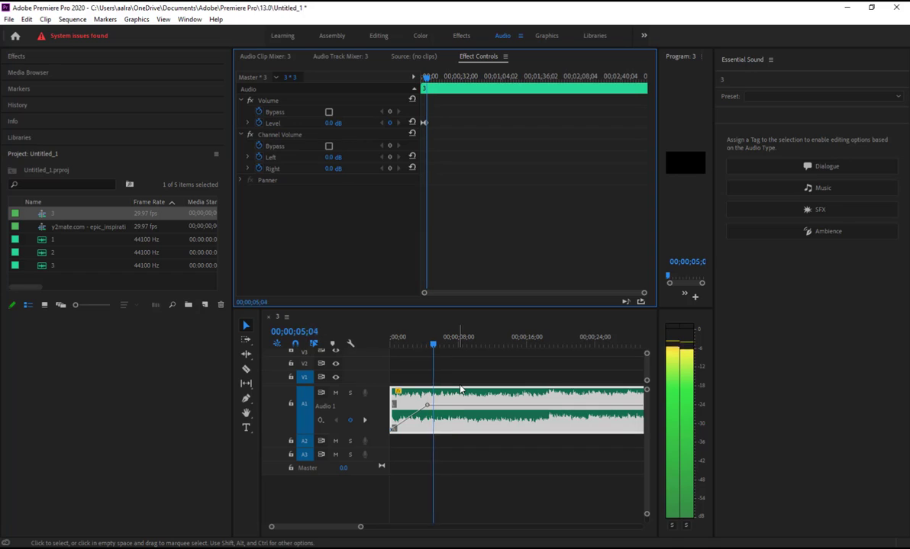
key("space")
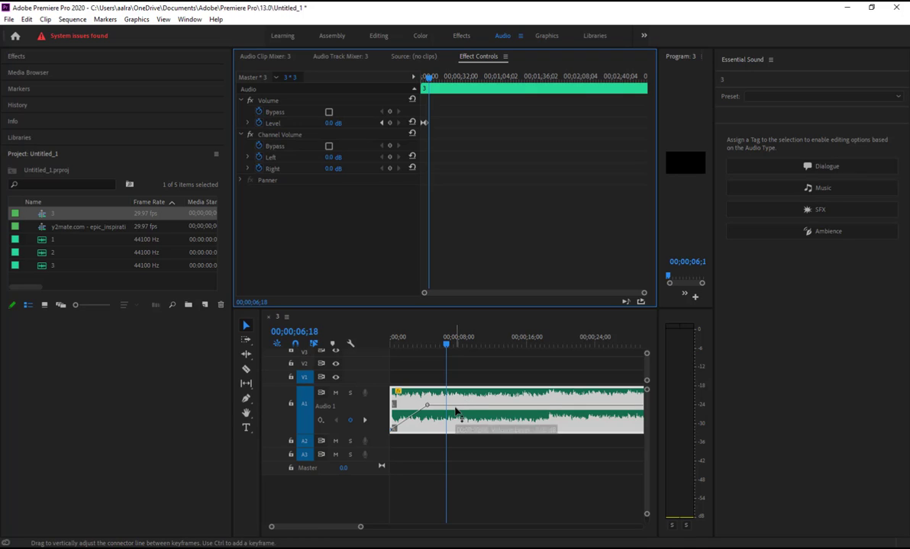
Add volume keyframes at about 7, 10 and 13 seconds on the A1 clip and lower the middle one to form a dip.
left_click(452, 406, "ctrl")
left_click(473, 406, "ctrl")
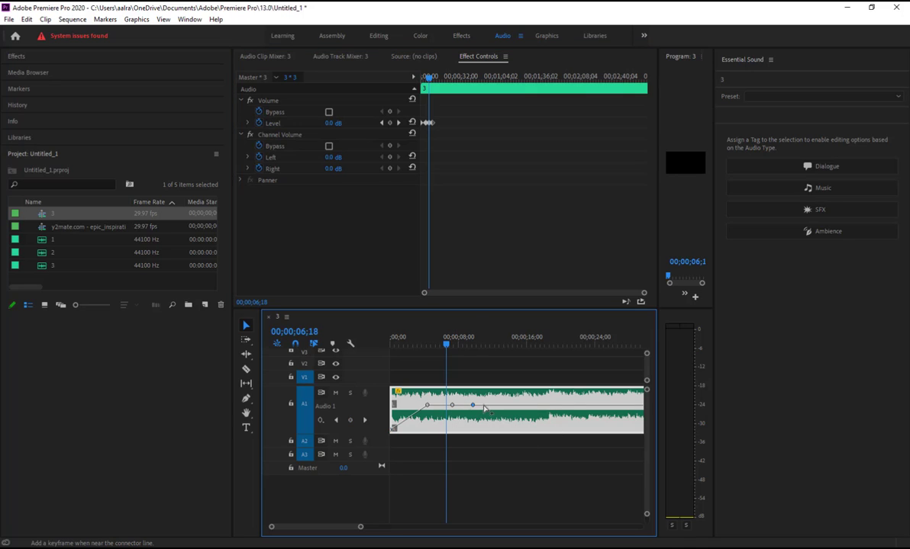
left_click(500, 406, "ctrl")
left_click_drag(473, 406, 473, 428)
Convert the dip's lowest keyframe to Bezier, round the curve with its handles, and play back the dip.
right_click(473, 429)
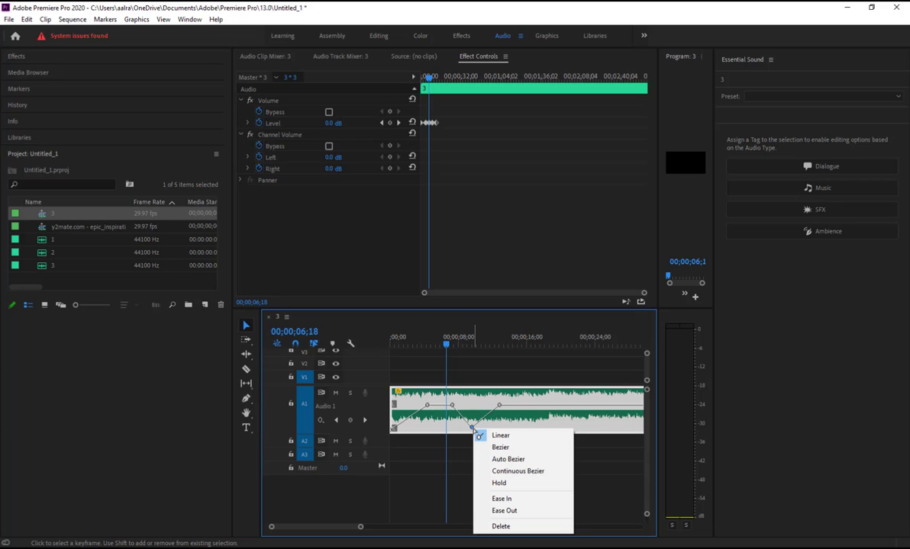
left_click(489, 448)
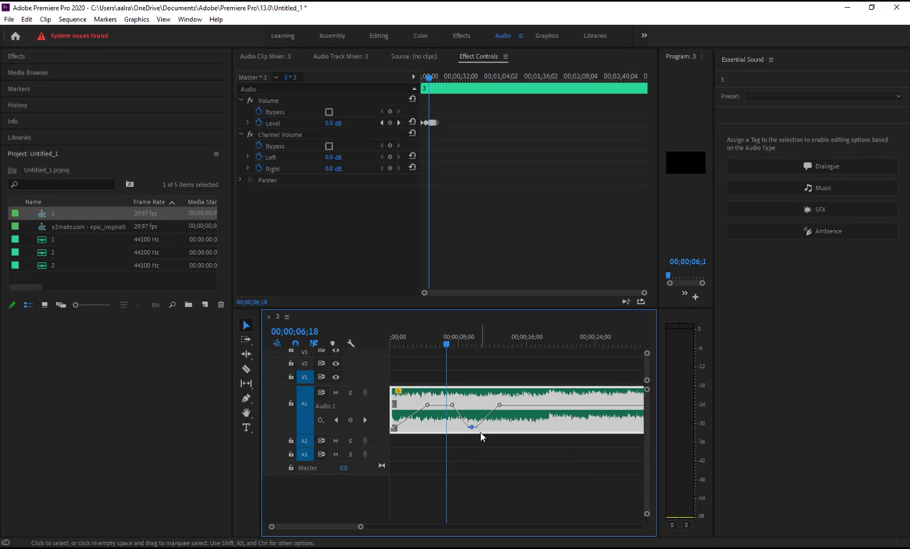
mouse_move(477, 428)
left_mouse_down()
mouse_move(458, 431)
mouse_move(481, 430)
left_mouse_up()
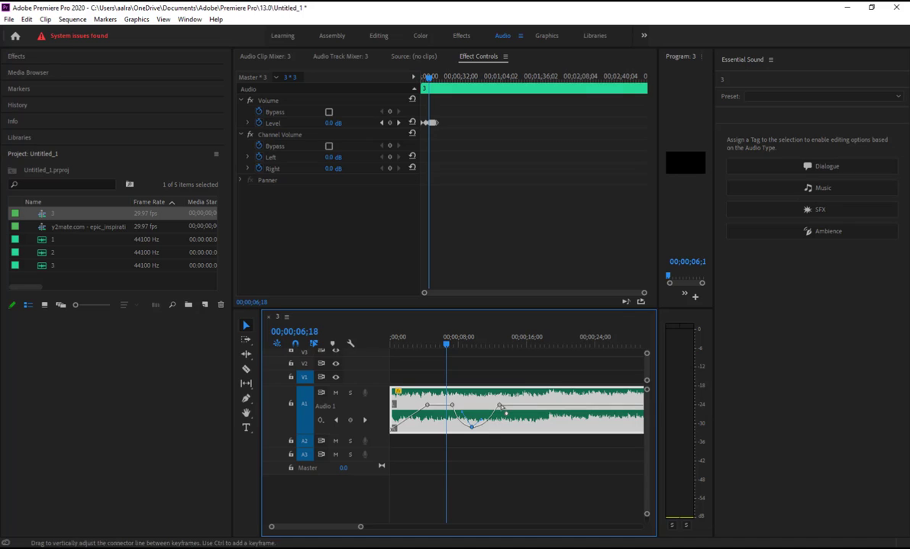
key("space")
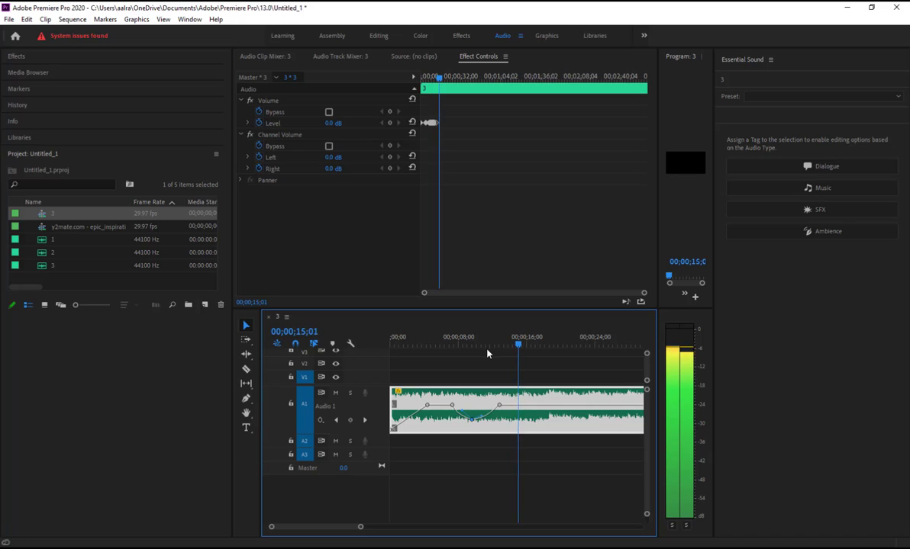
left_click_drag(522, 345, 468, 348)
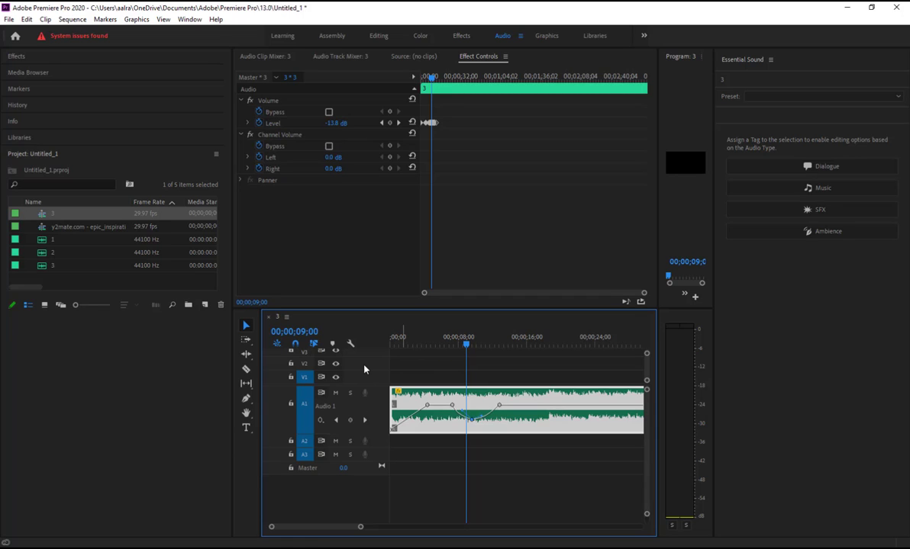
Replace the clip on A1 with audio file 1 and trim about 3 seconds of quiet lead-in off its start.
left_click_drag(548, 367, 514, 472)
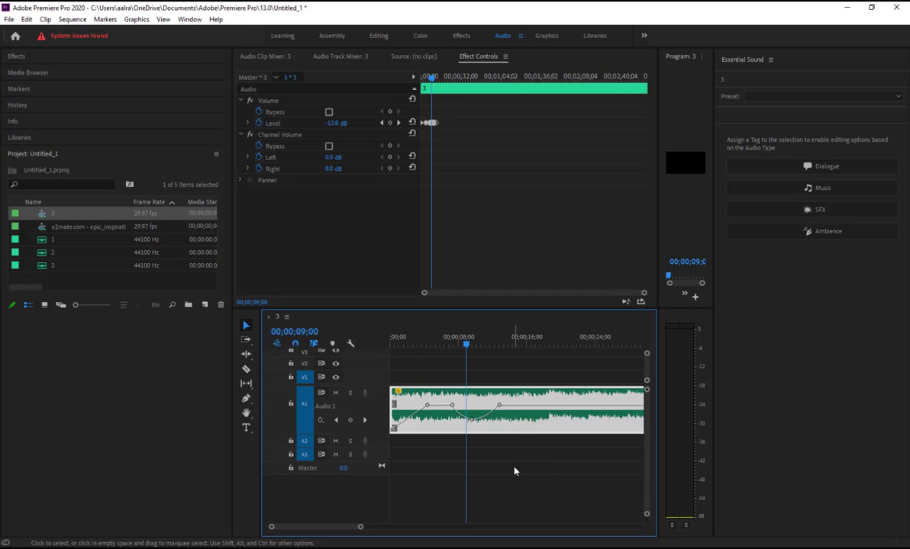
key("Delete")
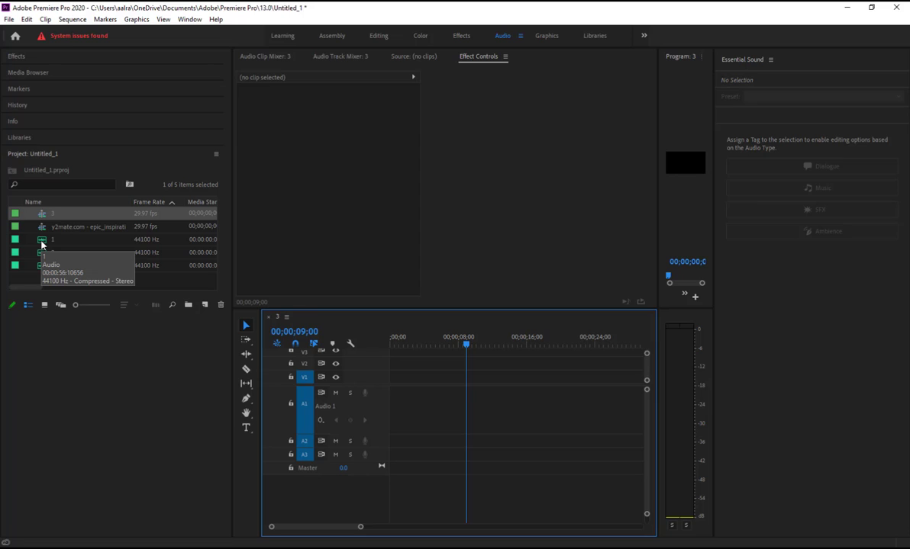
left_click_drag(42, 244, 394, 412)
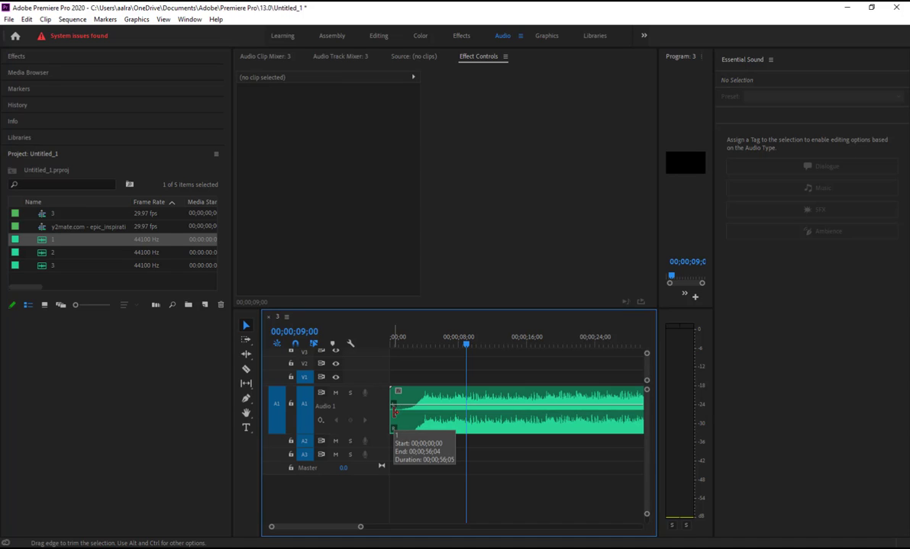
left_click_drag(395, 412, 414, 412)
Show track volume keyframes on A1 and build a fade-in with a lowered keyframe at the start and one at about 4.5 seconds.
left_click(321, 422)
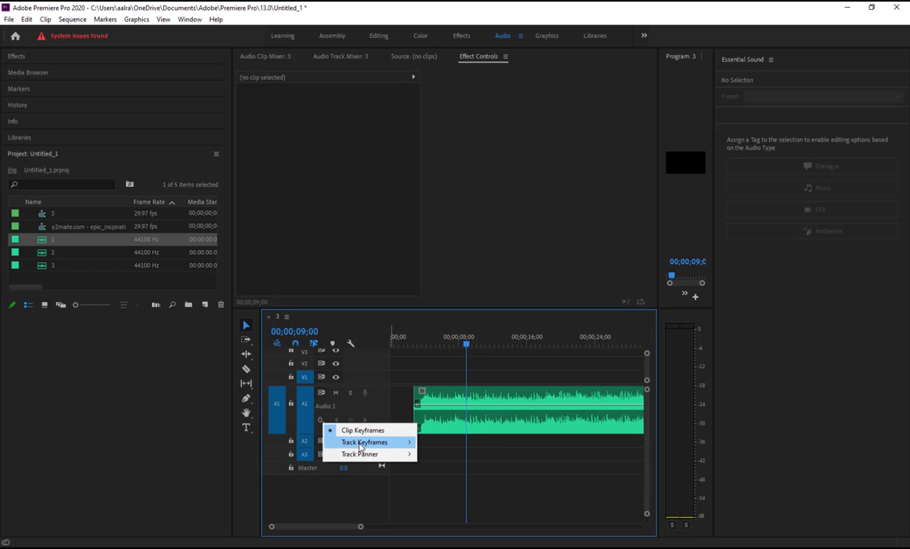
mouse_move(361, 445)
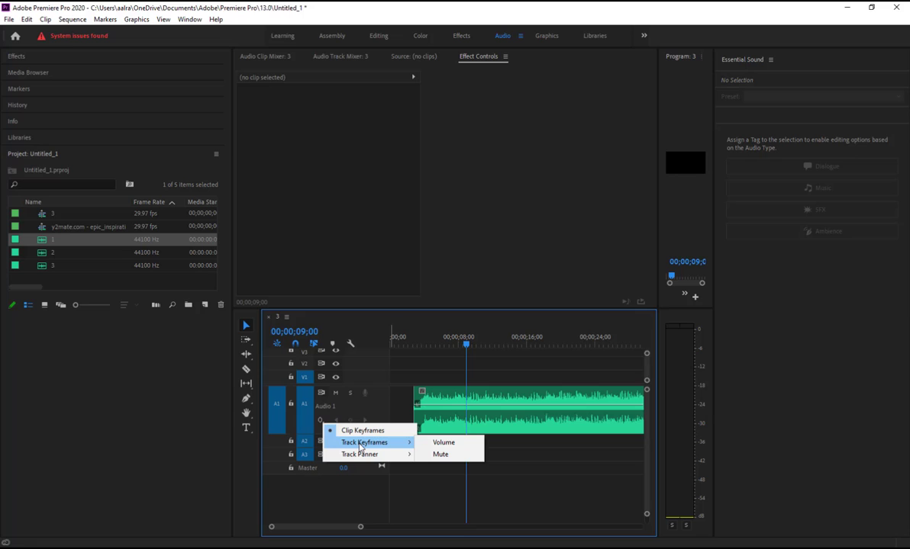
left_click(441, 443)
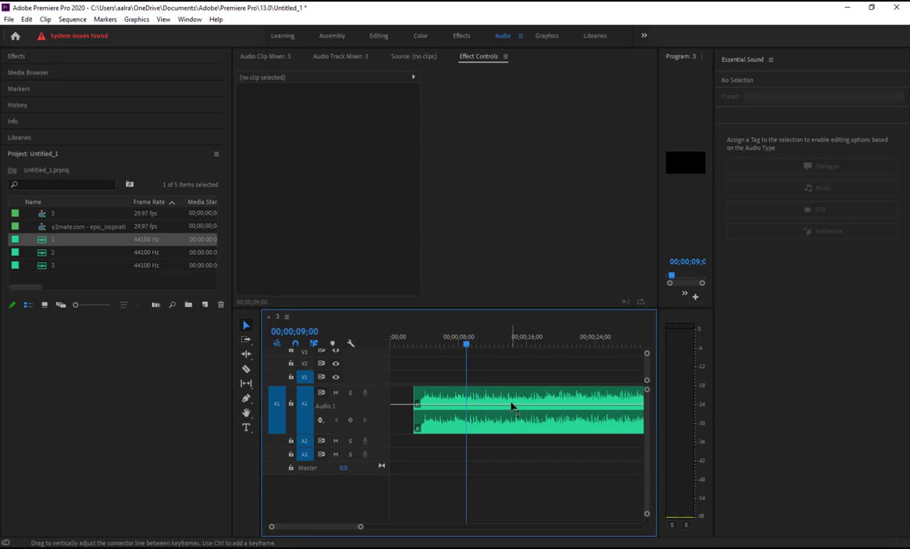
left_click(429, 406, "ctrl")
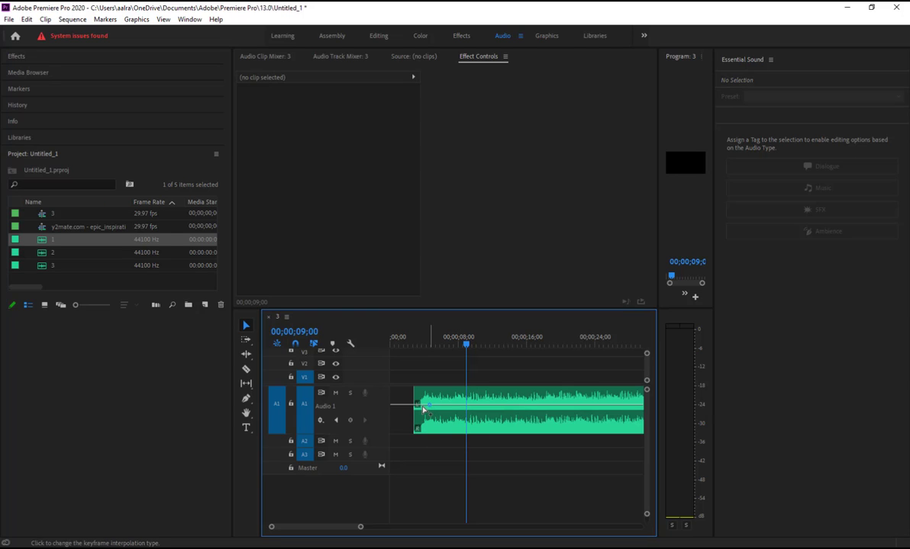
left_click_drag(392, 407, 391, 430)
Build a fade-out on the A1 track volume with a keyframe at about 47 seconds and a lowered one at about 54 seconds.
key("minus")
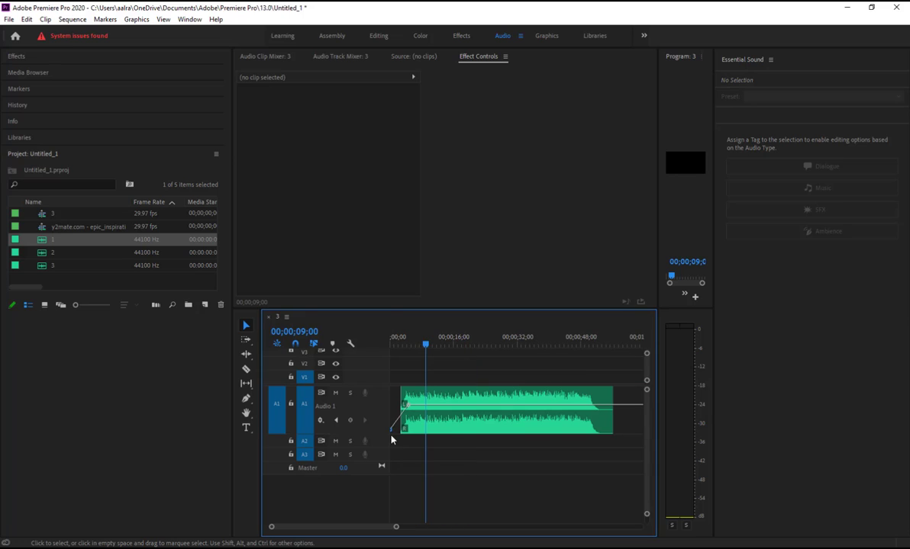
left_click(577, 406, "ctrl")
left_click_drag(605, 405, 606, 430)
Replace the clip on A1 with audio file 2, placed at the start of the sequence.
left_click_drag(524, 376, 484, 447)
key("Delete")
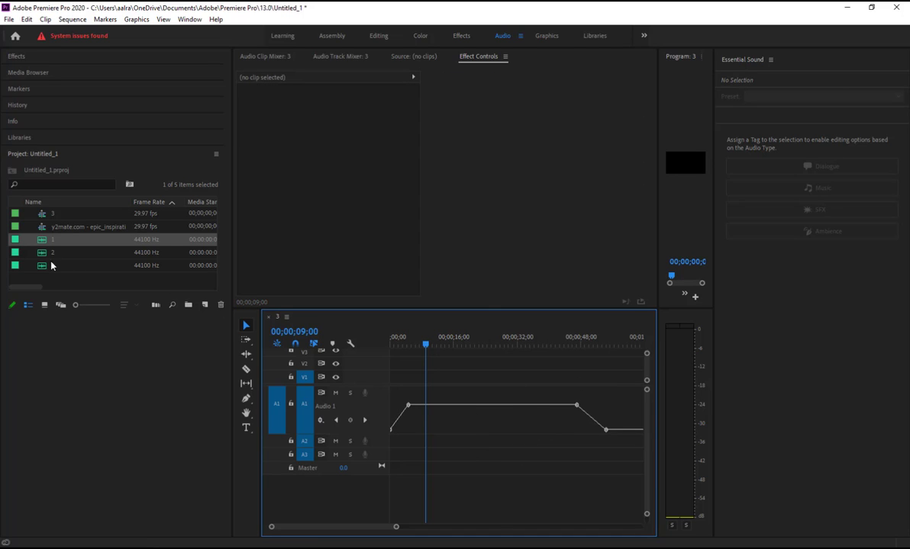
left_click_drag(52, 252, 393, 423)
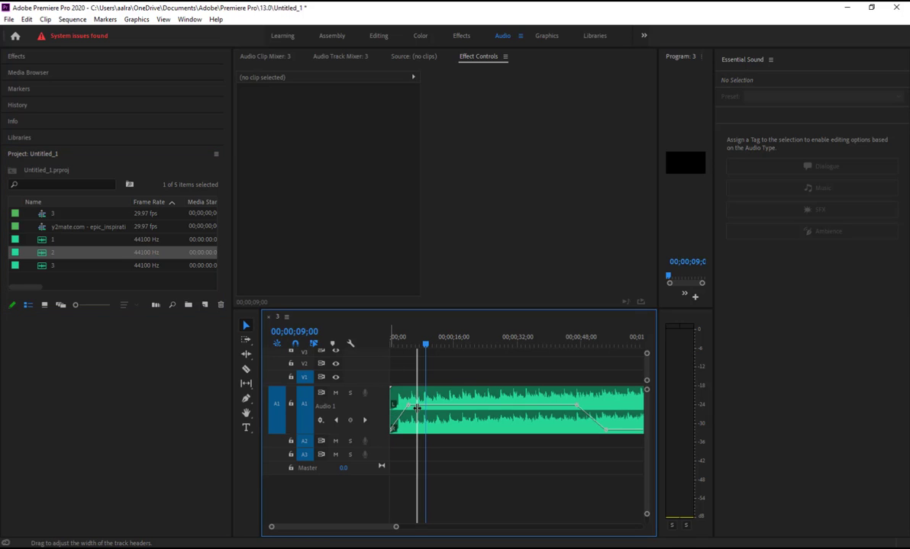
left_click_drag(390, 415, 421, 420)
key("ctrl+z")
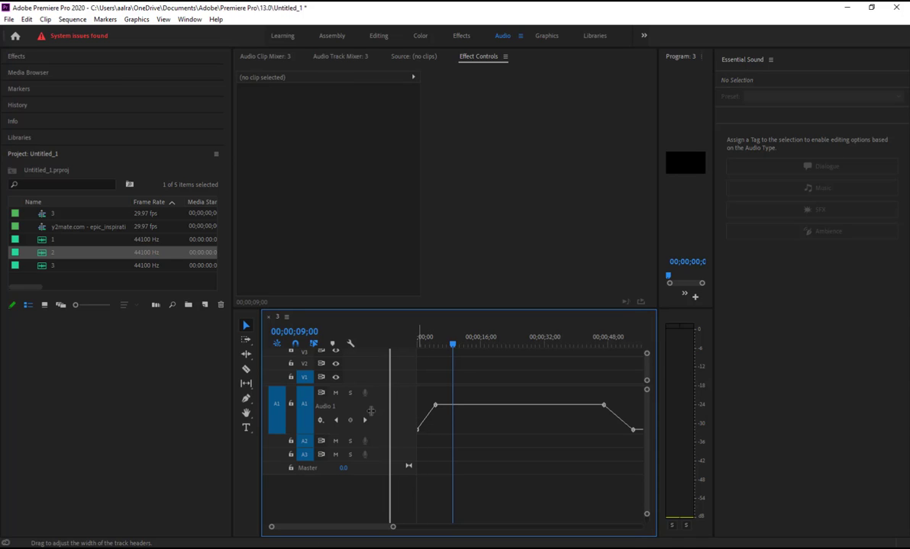
left_click_drag(370, 412, 369, 413)
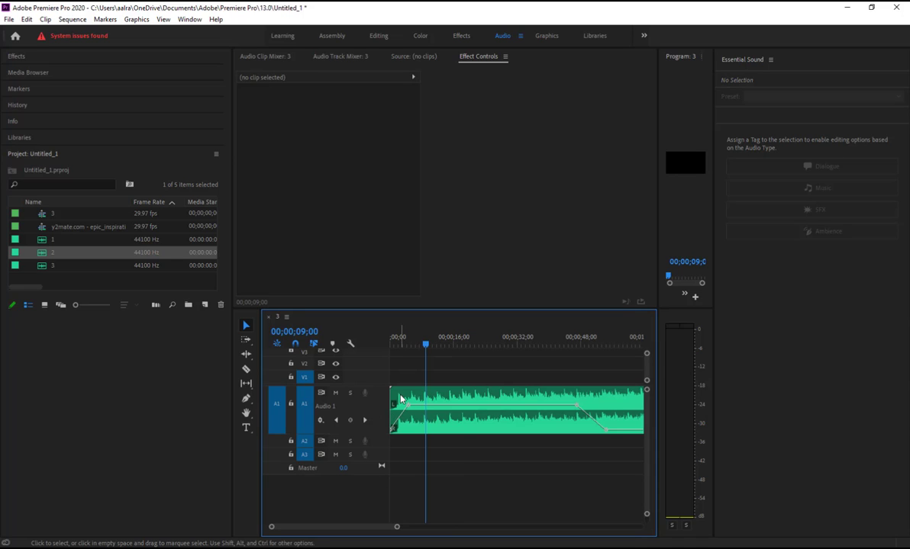
Delete the clip from A1 and place audio file 2 at the start of the track again.
left_click(458, 400)
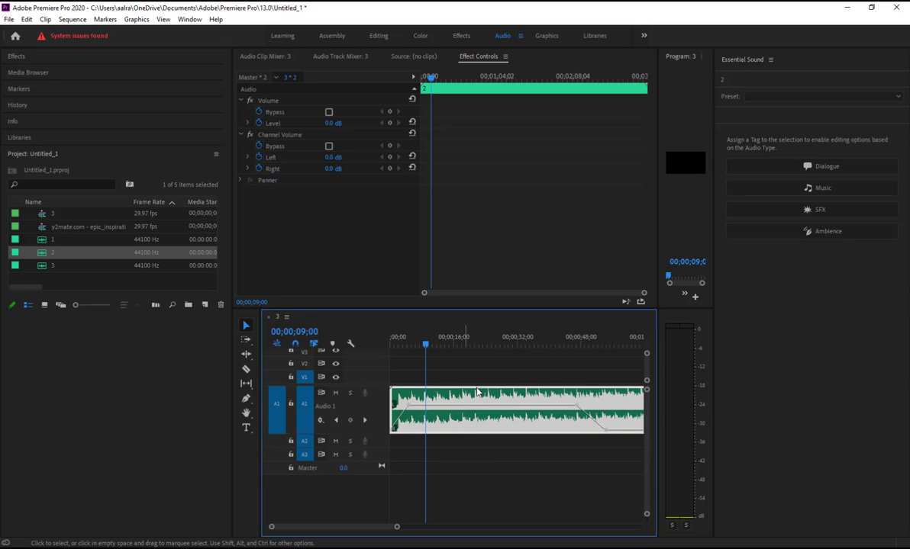
key("Delete")
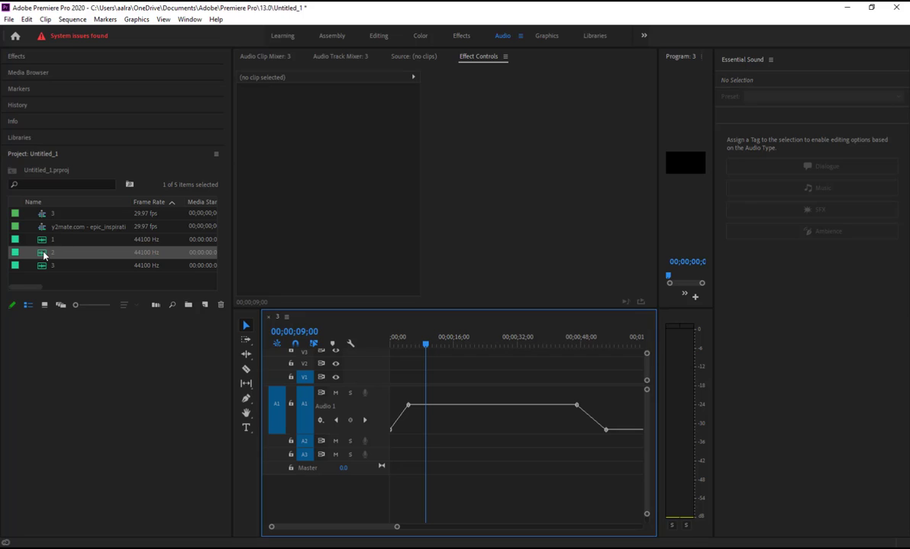
left_click_drag(44, 256, 412, 403)
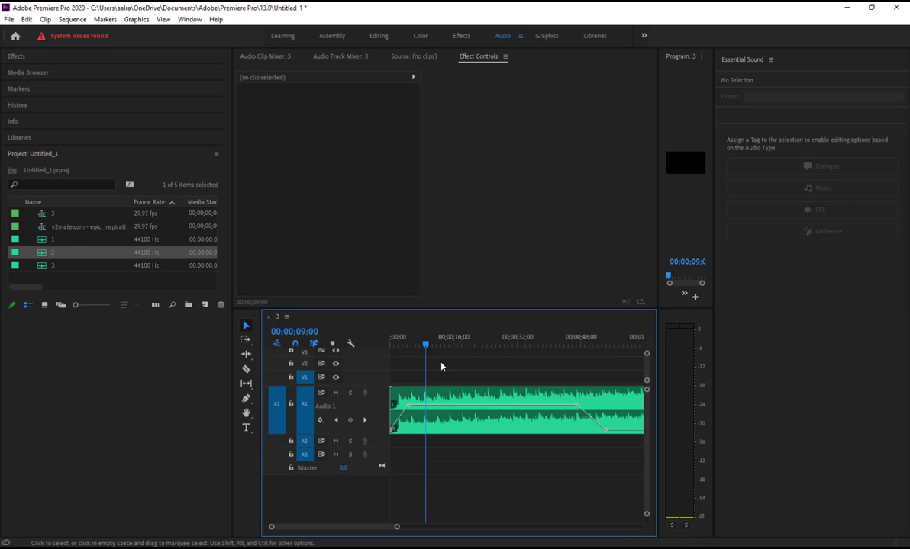
Play the sequence from its start through the fade-in, then from about 44 seconds through the fade-out.
key("Home")
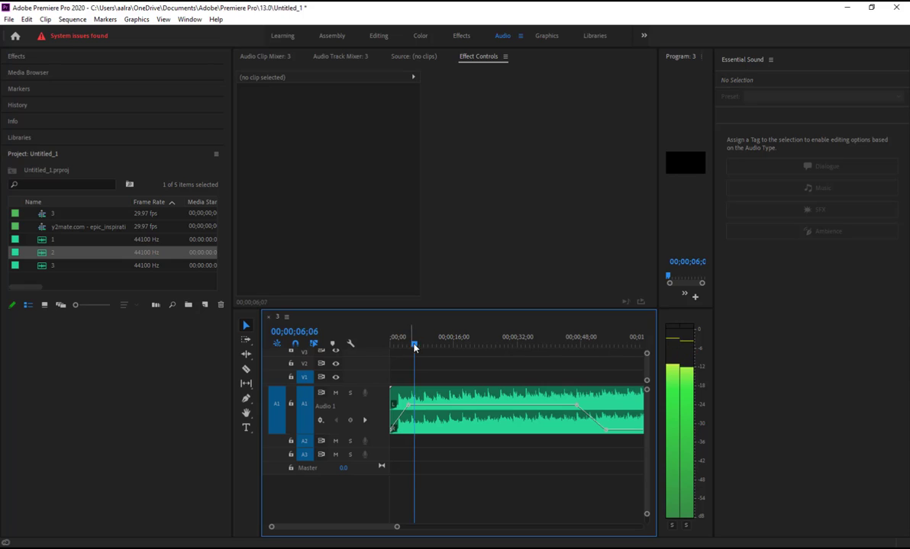
left_click_drag(416, 347, 565, 347)
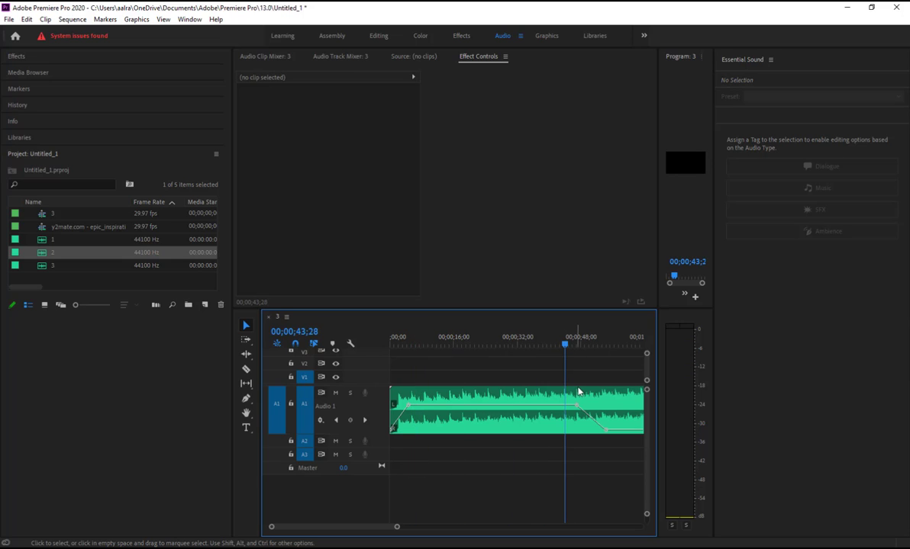
key("space")
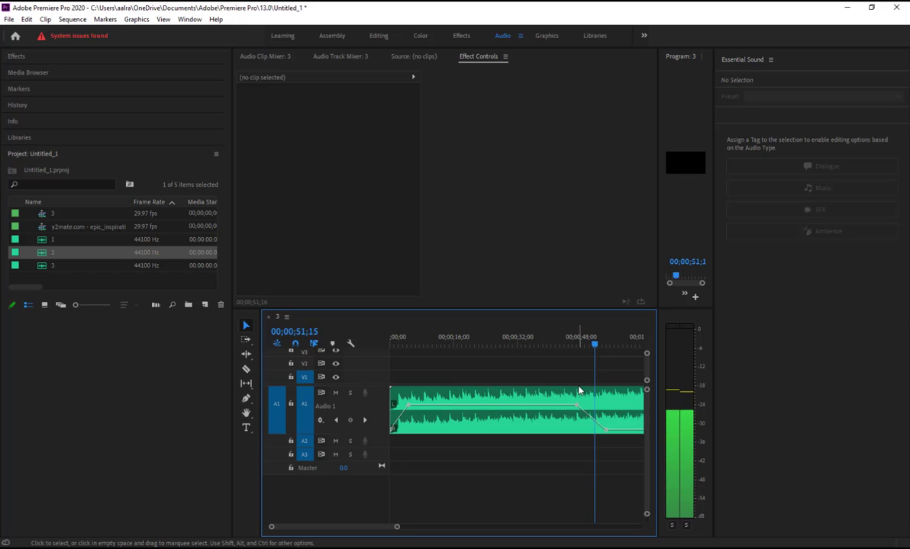
key("space")
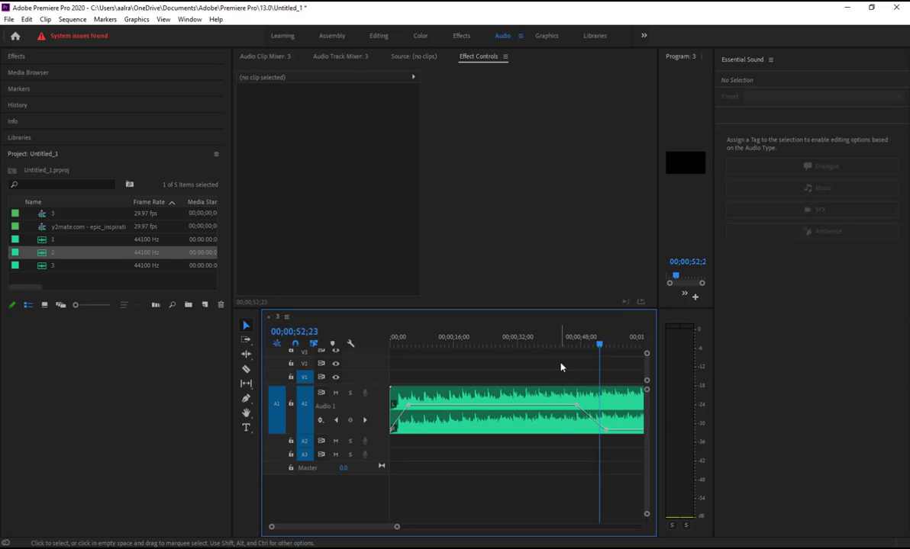
Remove the audio file 2 clip from A1 and place audio file 1 at the start of the track.
left_click_drag(560, 368, 510, 465)
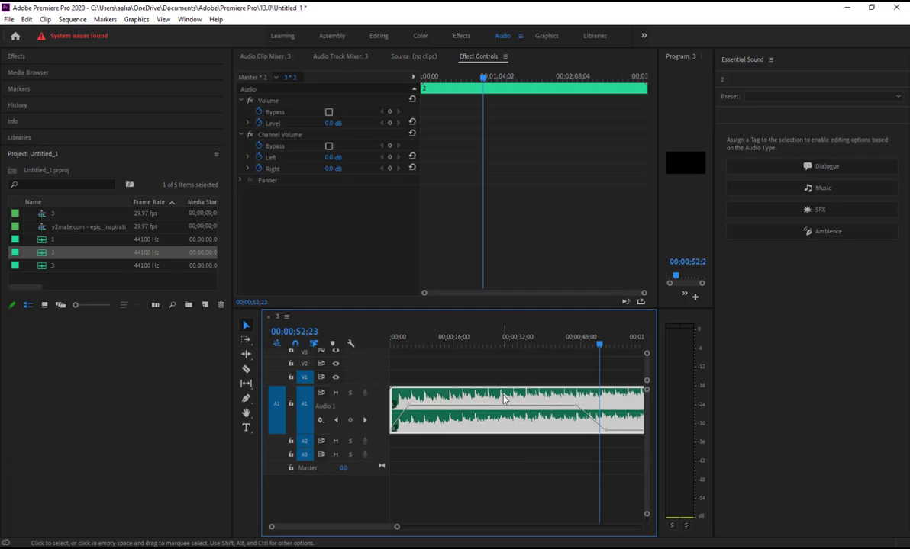
left_click_drag(511, 373, 470, 446)
key("Delete")
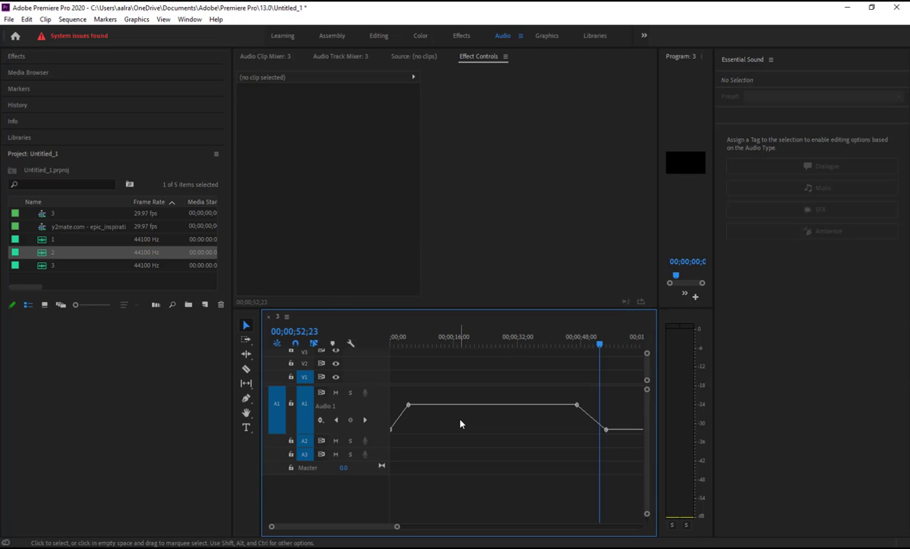
left_click_drag(36, 235, 441, 430)
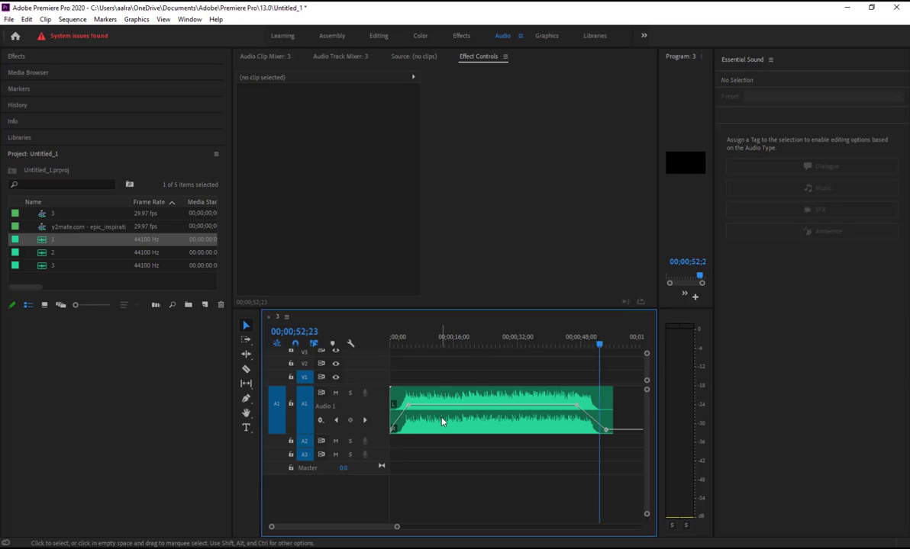
View the Audio Track Mixer, bring up the Audio Clip Mixer, and switch A1 back to clip keyframes.
left_click(338, 57)
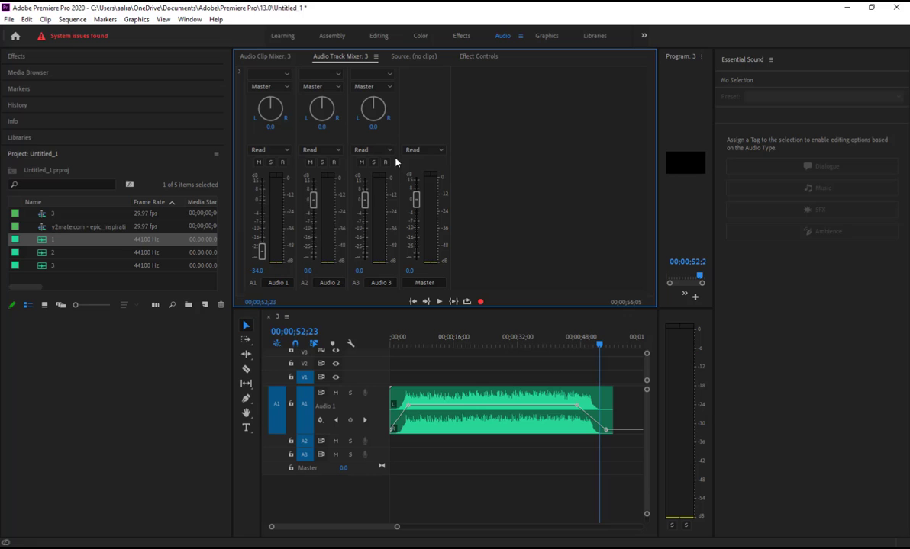
left_click(259, 57)
left_click(321, 420)
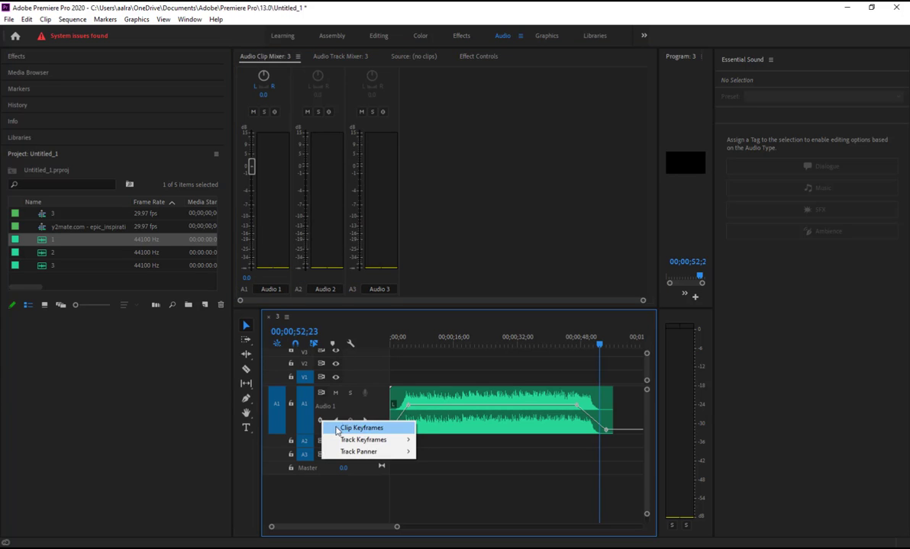
left_click(357, 428)
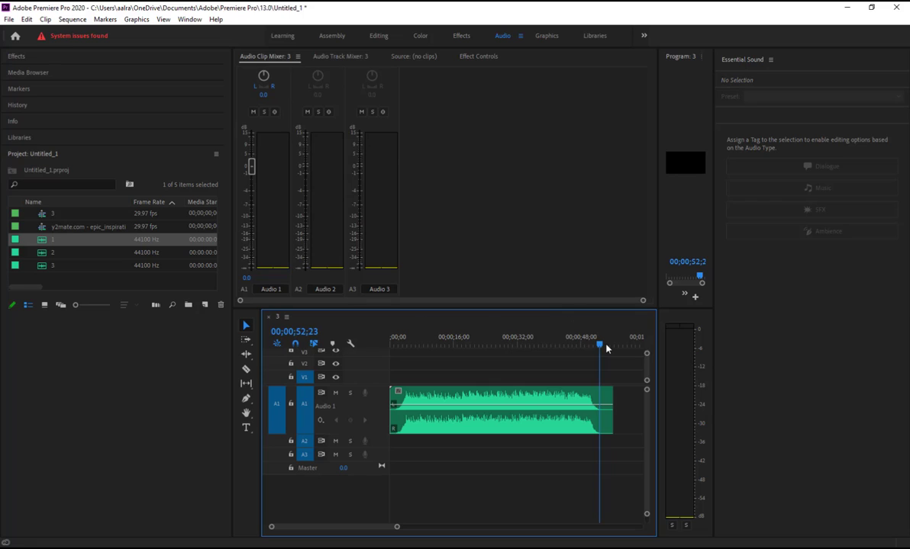
Play from about 13 seconds while raising the A1 clip volume to 6.8 dB and then lowering it to -7.0 dB.
left_click_drag(607, 348, 442, 355)
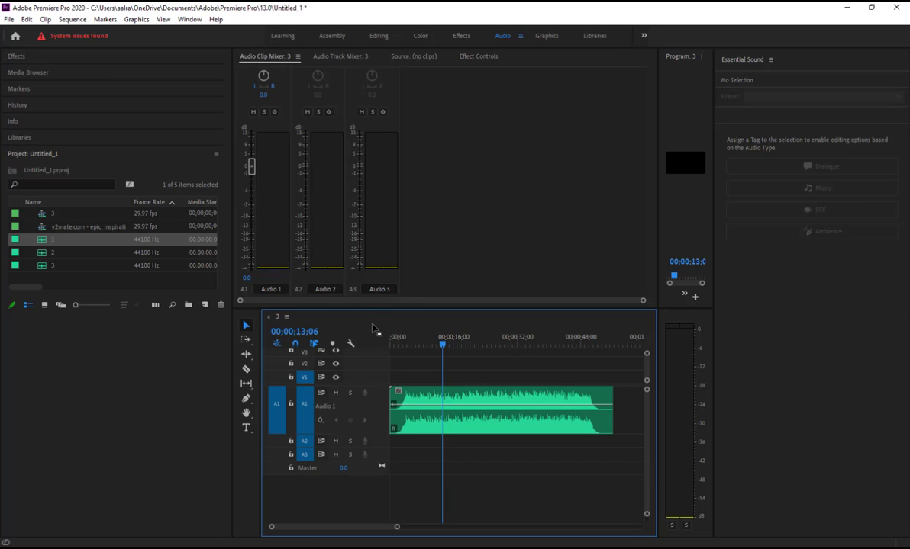
key("space")
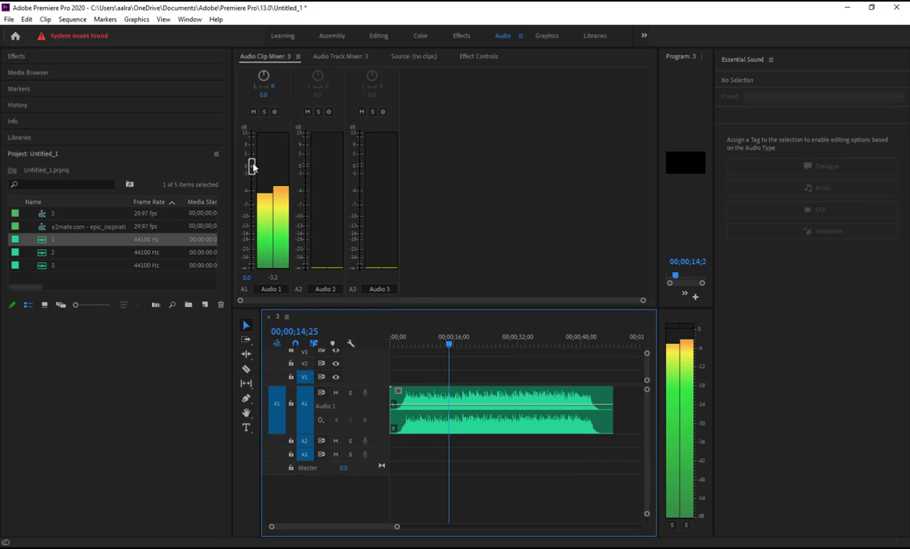
mouse_move(251, 166)
left_mouse_down()
mouse_move(251, 211)
mouse_move(253, 153)
left_mouse_up()
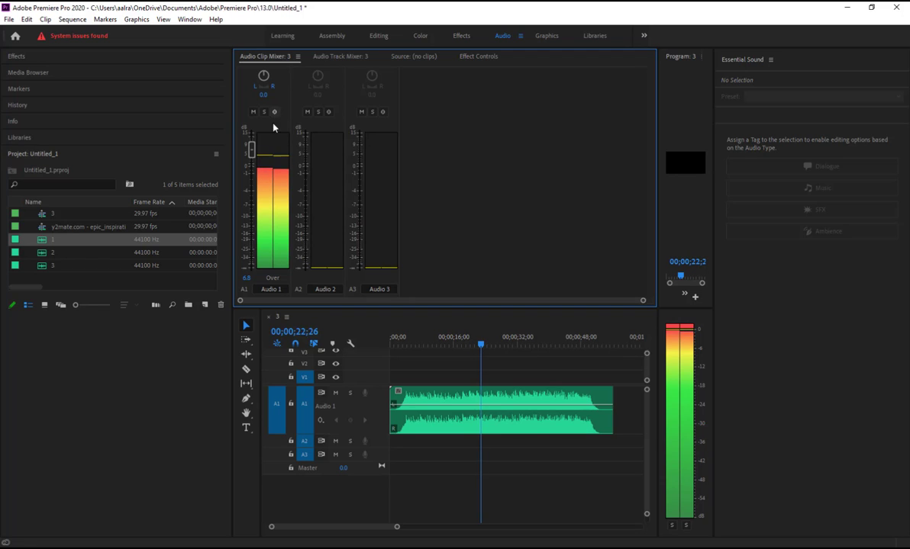
left_click_drag(251, 149, 249, 208)
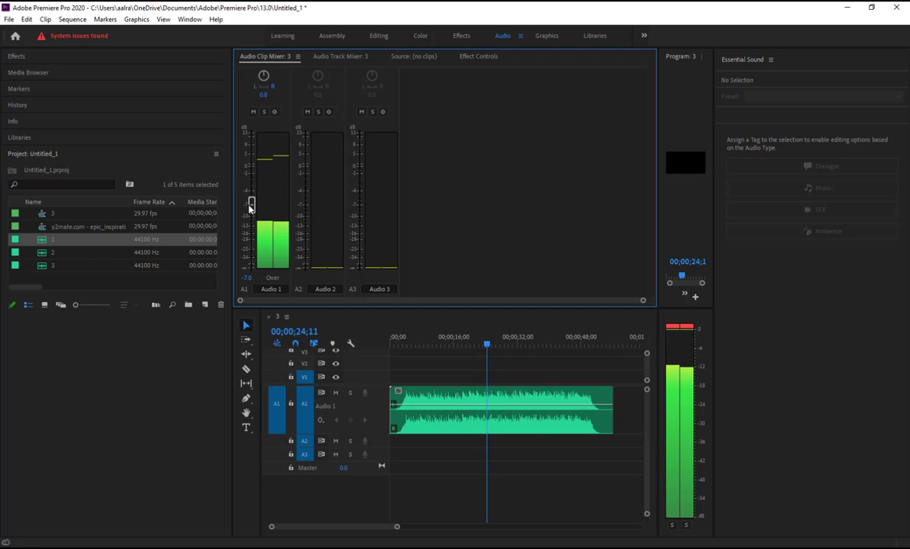
Mute and unmute Audio 1 in the Audio Clip Mixer, then solo it during playback.
left_click(254, 112)
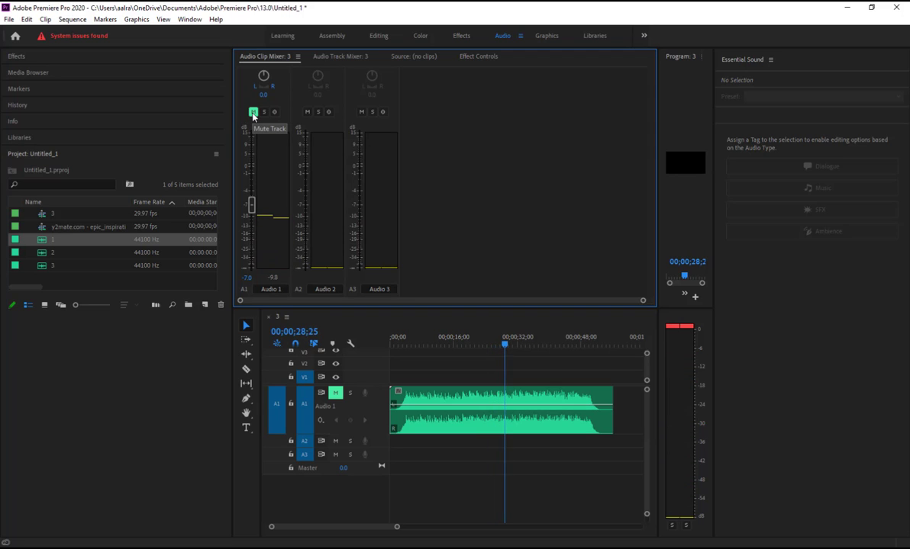
left_click(254, 113)
left_click(263, 113)
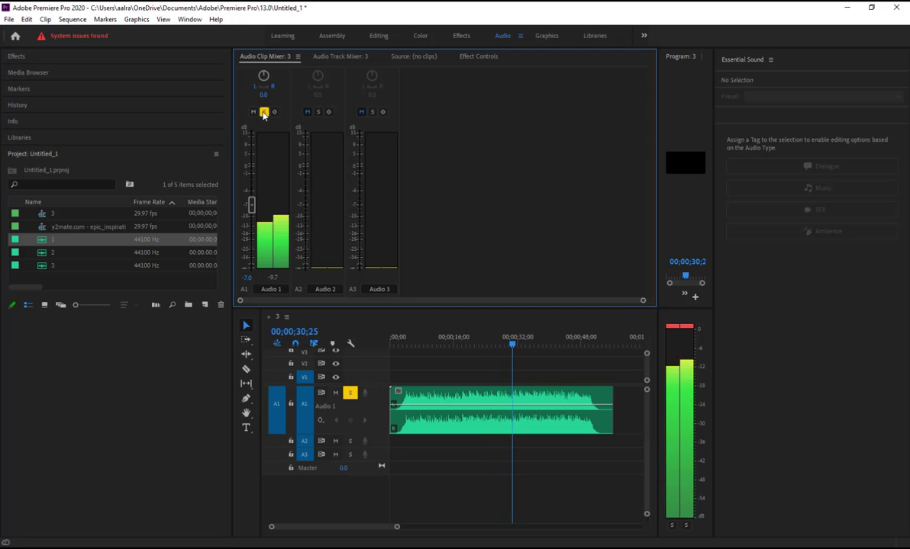